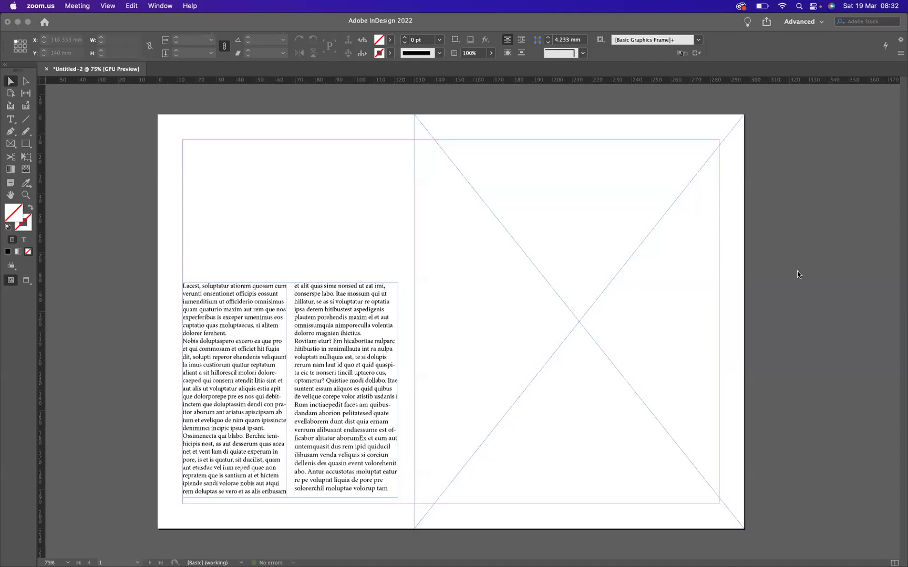
- Bring the InDesign window holding the two-column text spread to the front
{"action": "left_click", "coordinate": [778, 273]}
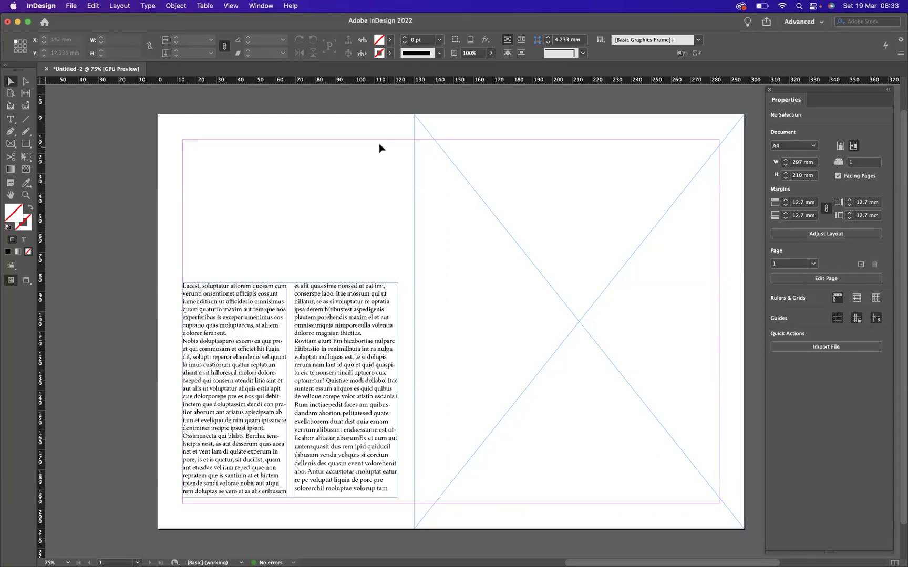
- Place the downloaded pexels JPG photo into the empty right-page graphics frame
{"action": "left_click_drag", "start_coordinate": [360, 136], "coordinate": [530, 231]}
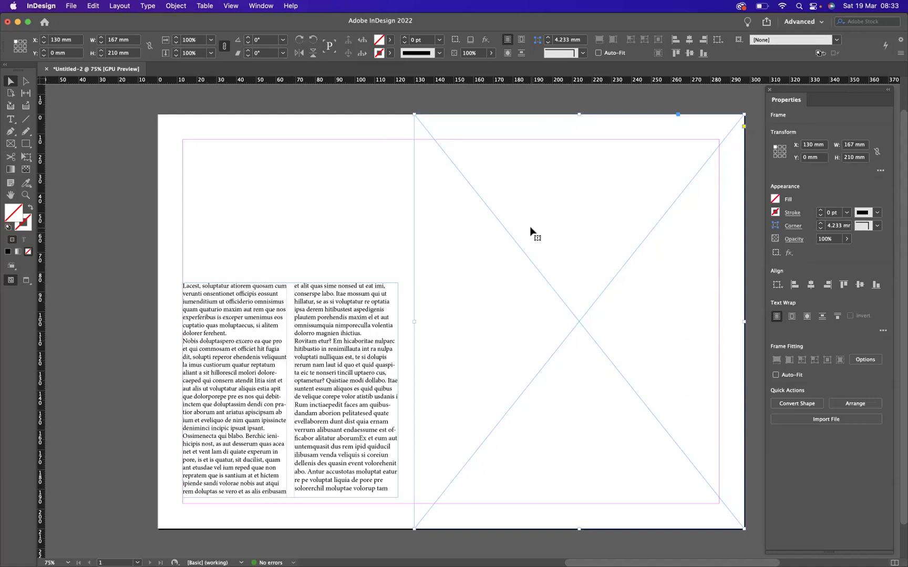
{"action": "key", "text": "super+d"}
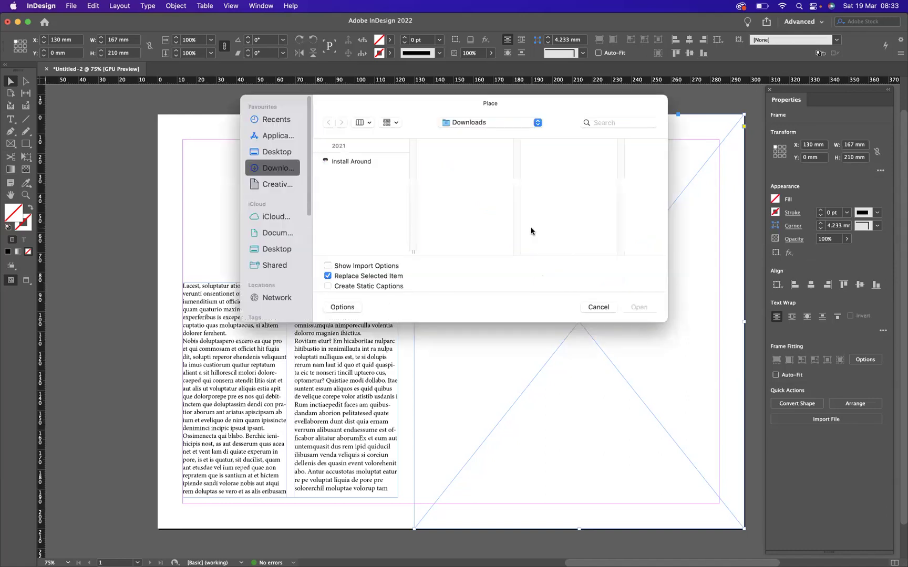
{"action": "left_click", "coordinate": [340, 164]}
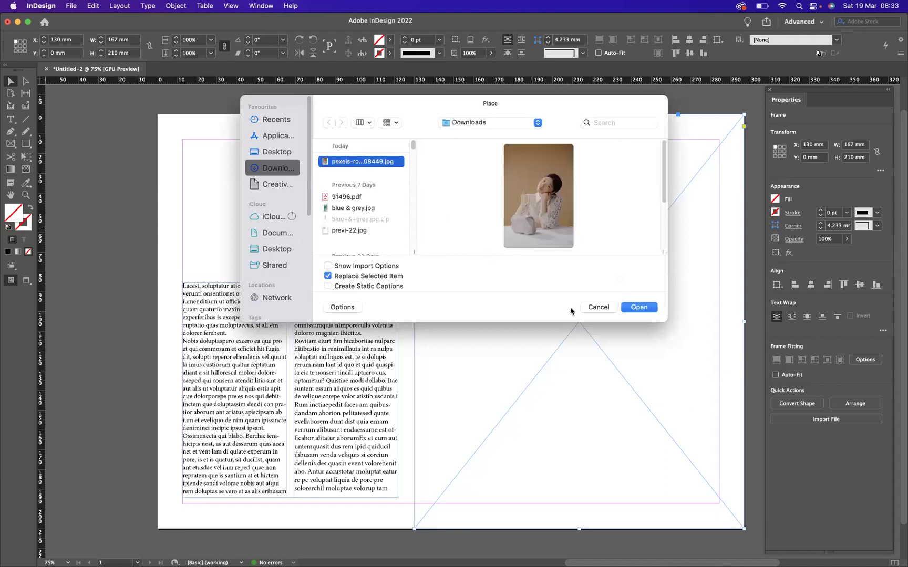
{"action": "left_click", "coordinate": [637, 308]}
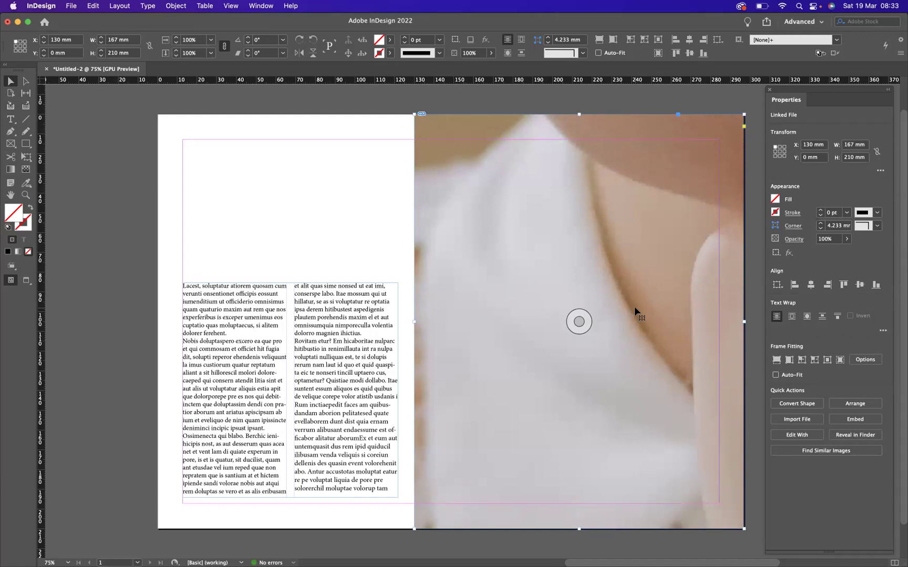
- Refit the photo with Fill Frame Proportionally so the whole seated woman shows, then deselect
{"action": "right_click", "coordinate": [606, 251]}
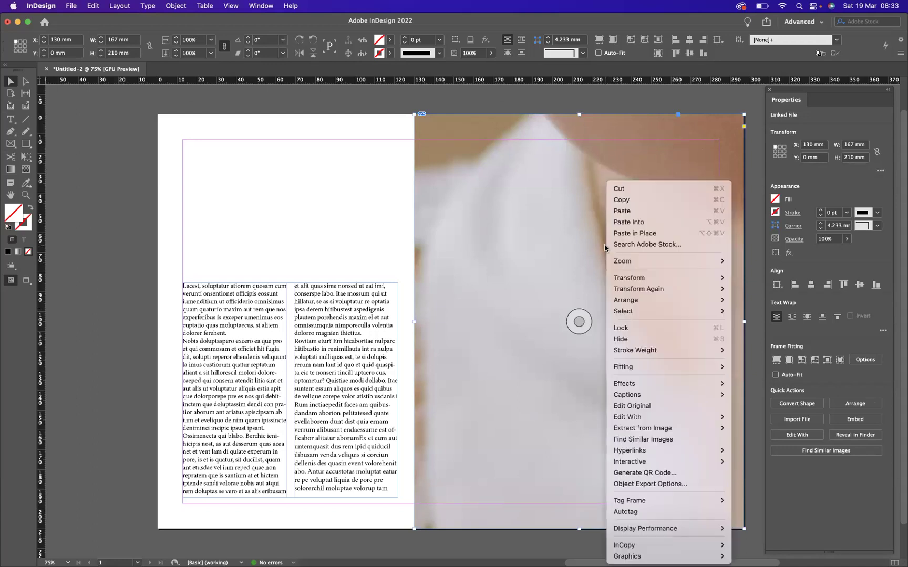
{"action": "mouse_move", "coordinate": [631, 367]}
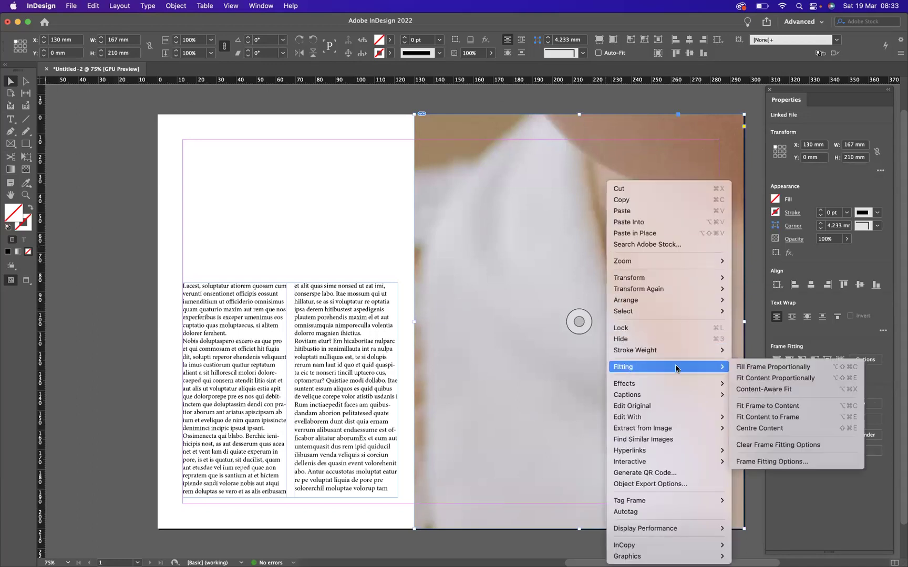
{"action": "left_click", "coordinate": [749, 369]}
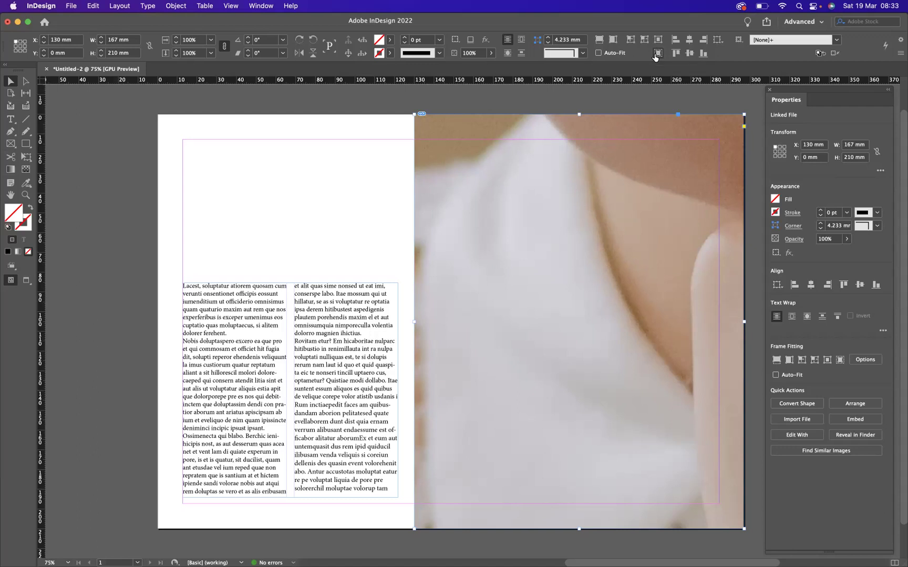
{"action": "left_click", "coordinate": [655, 57]}
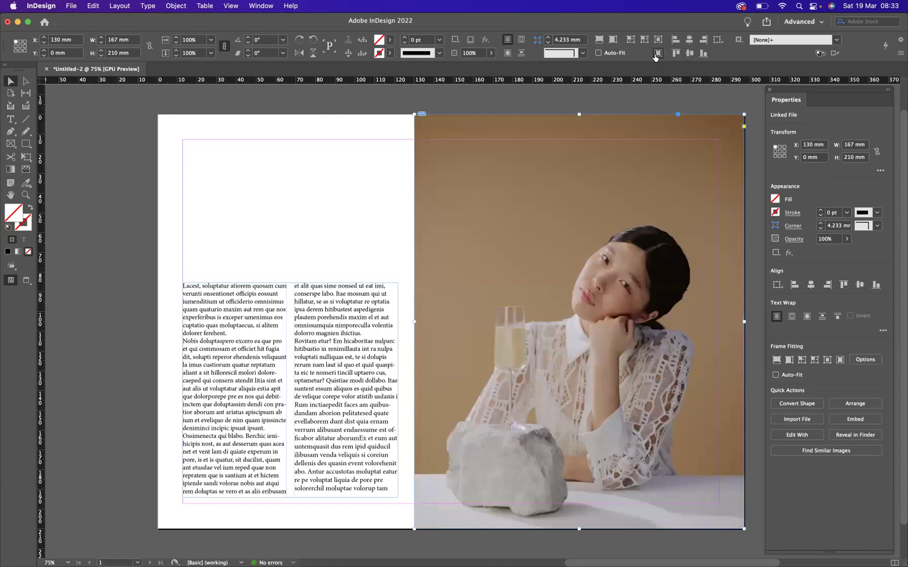
{"action": "left_click", "coordinate": [242, 163]}
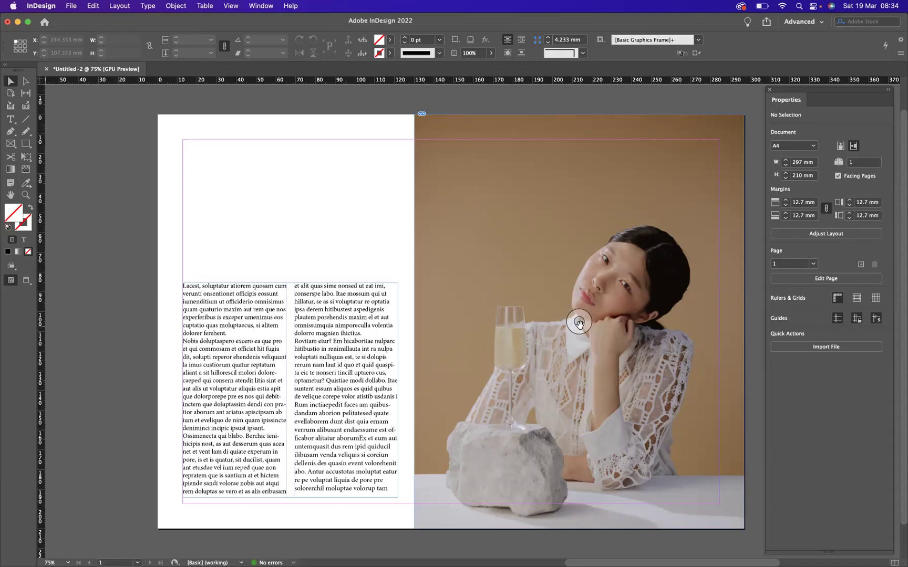
- Set the photo content's blending mode to Luminosity at 100% opacity, then deselect it
{"action": "left_click", "coordinate": [578, 323]}
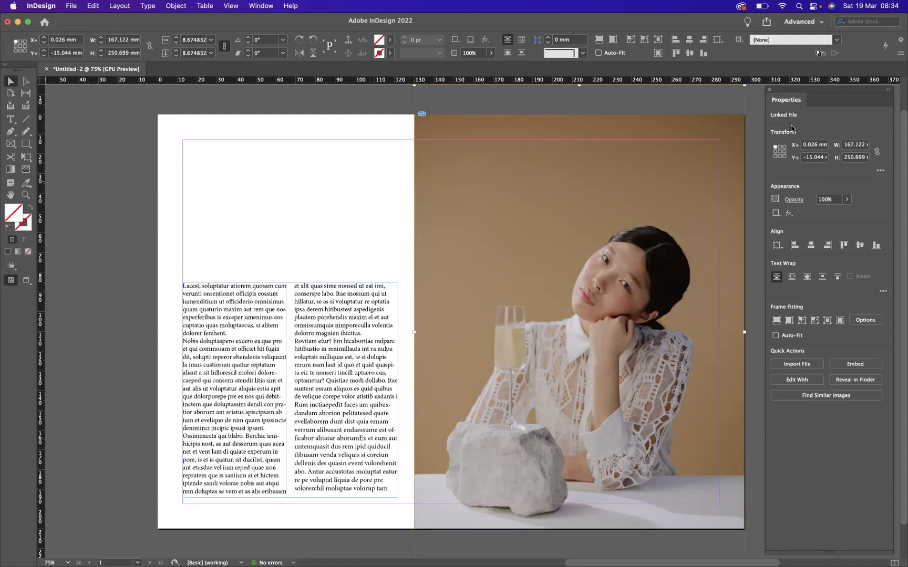
{"action": "left_click", "coordinate": [257, 6]}
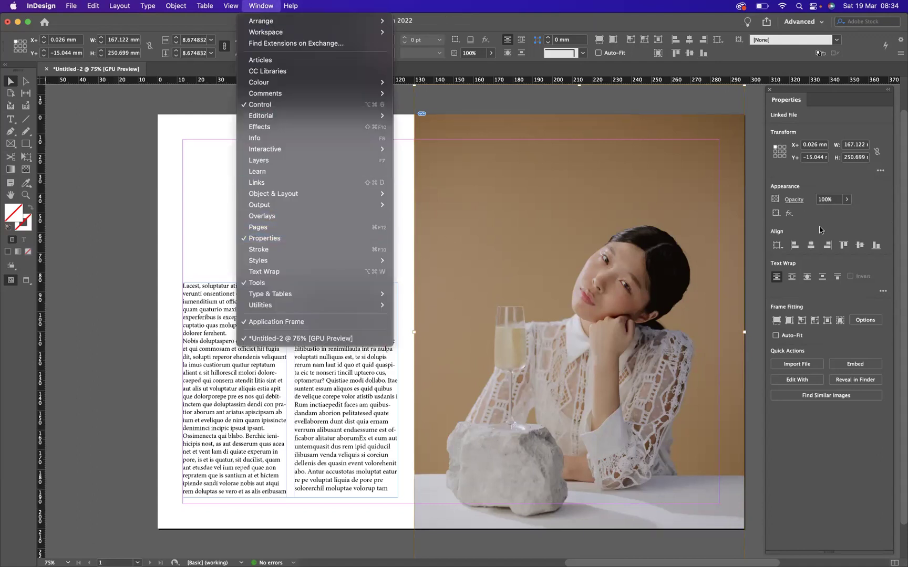
{"action": "left_click", "coordinate": [789, 203]}
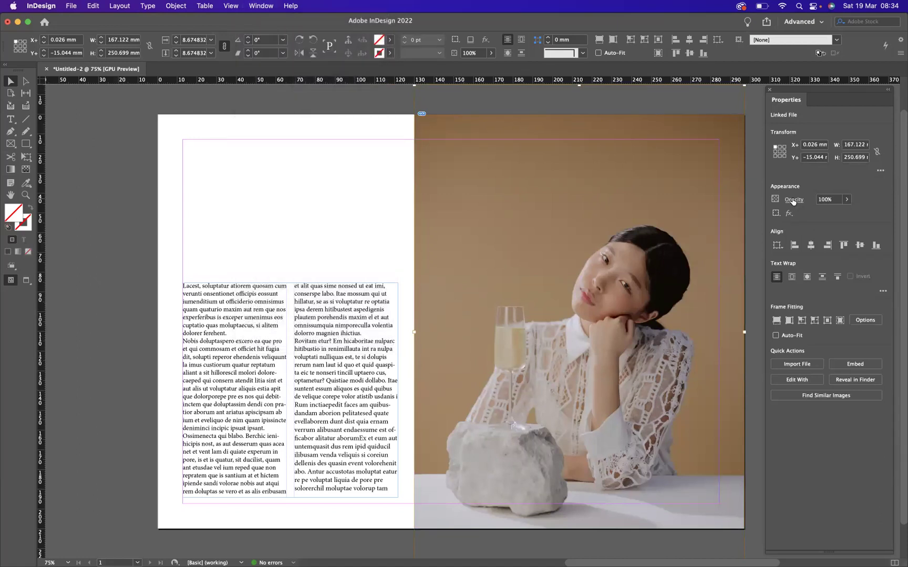
{"action": "left_click", "coordinate": [793, 201]}
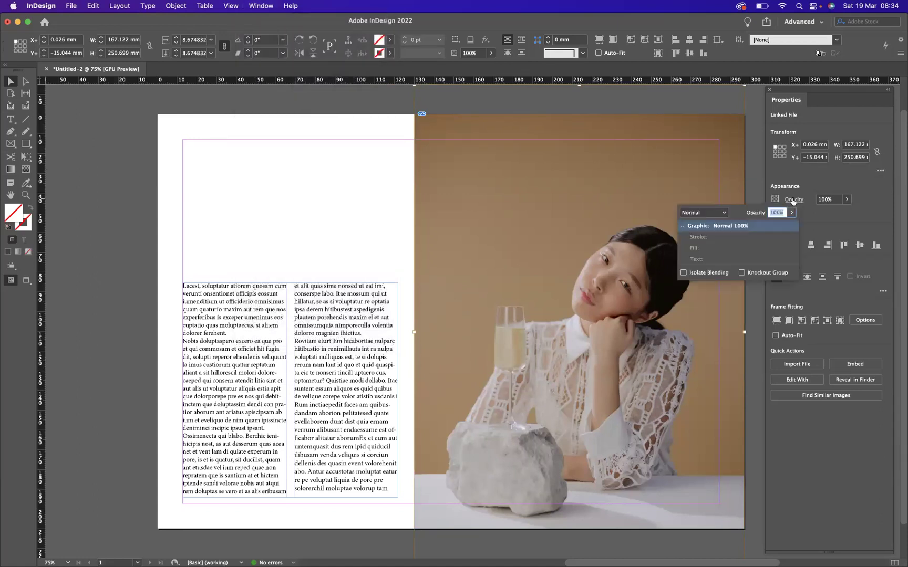
{"action": "left_click", "coordinate": [722, 213]}
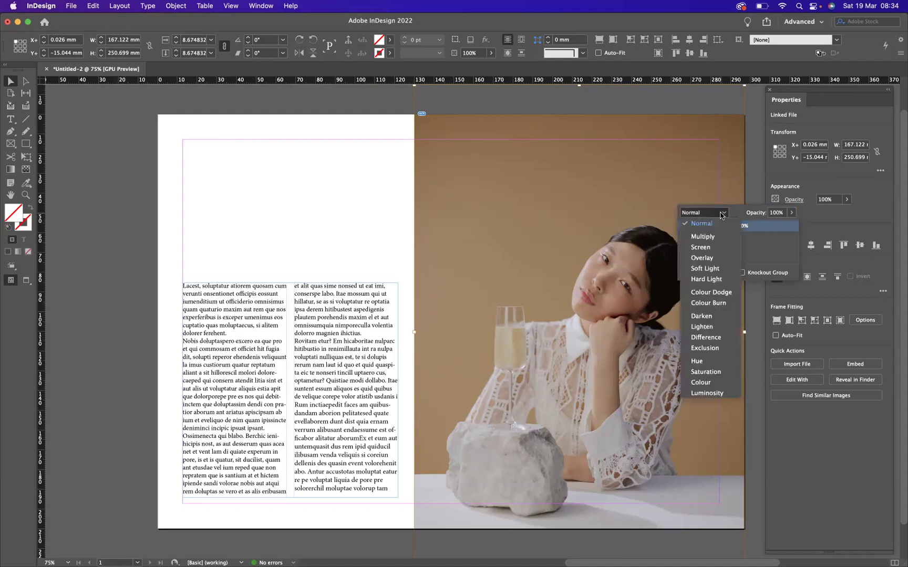
{"action": "left_click", "coordinate": [708, 393]}
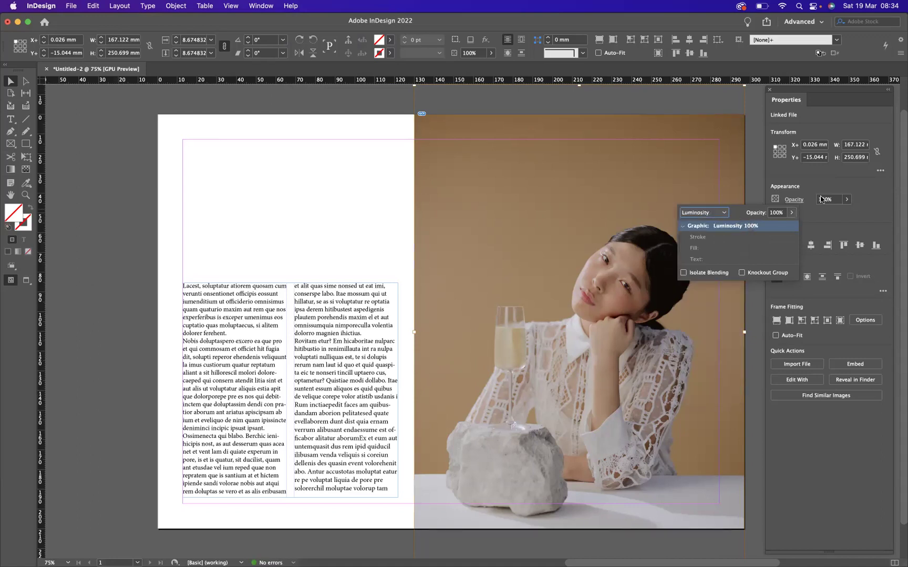
{"action": "left_click", "coordinate": [830, 183]}
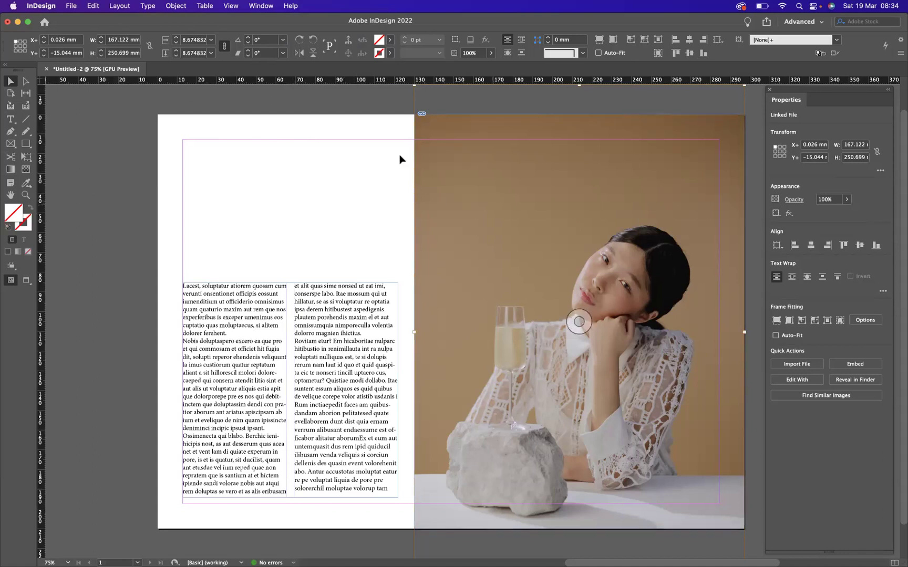
{"action": "left_click", "coordinate": [255, 170]}
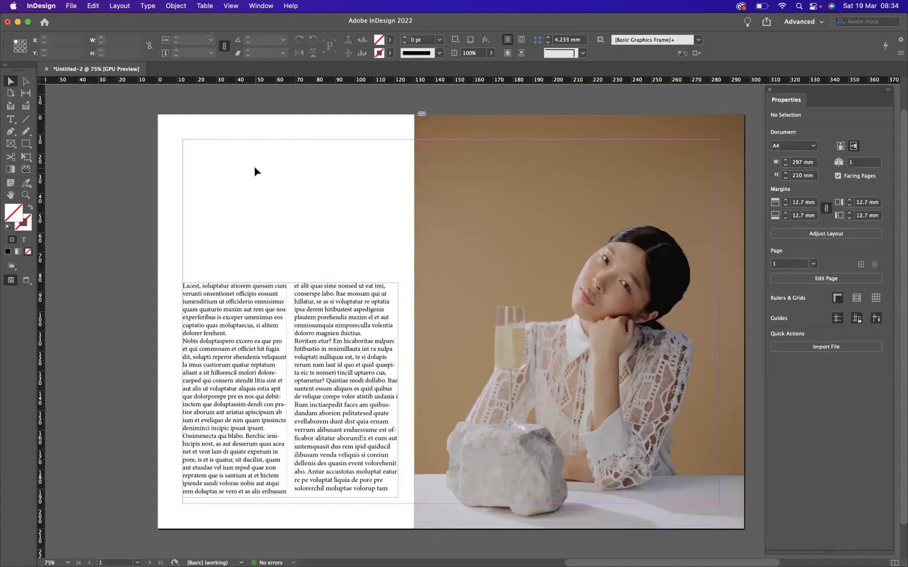
- Fill the photo's frame with [Paper] so the blended image turns near-monochrome
{"action": "left_click", "coordinate": [495, 175]}
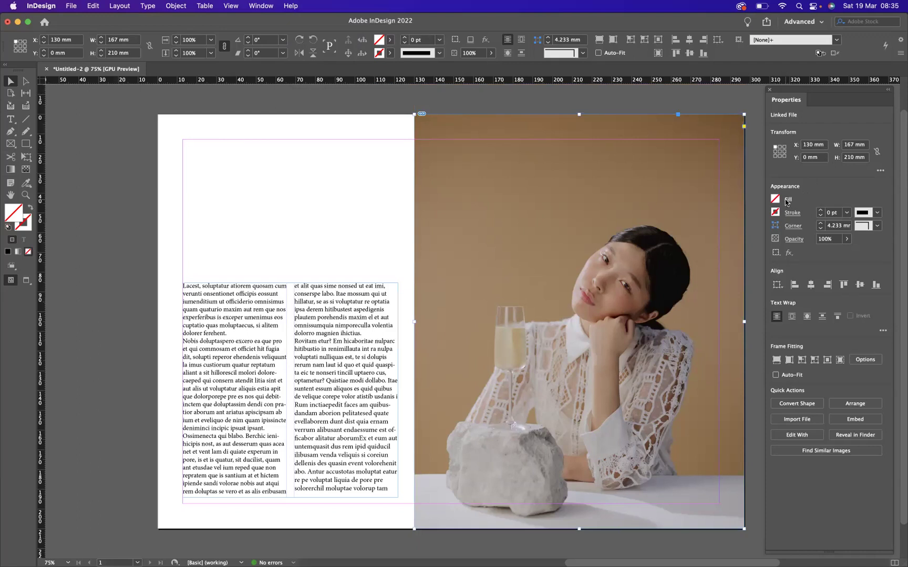
{"action": "left_click", "coordinate": [776, 199]}
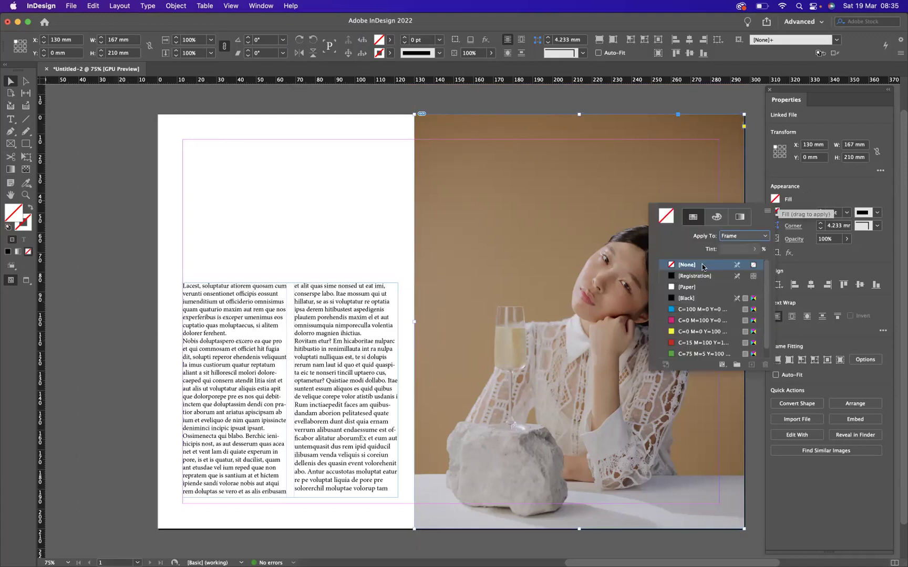
{"action": "left_click", "coordinate": [685, 288]}
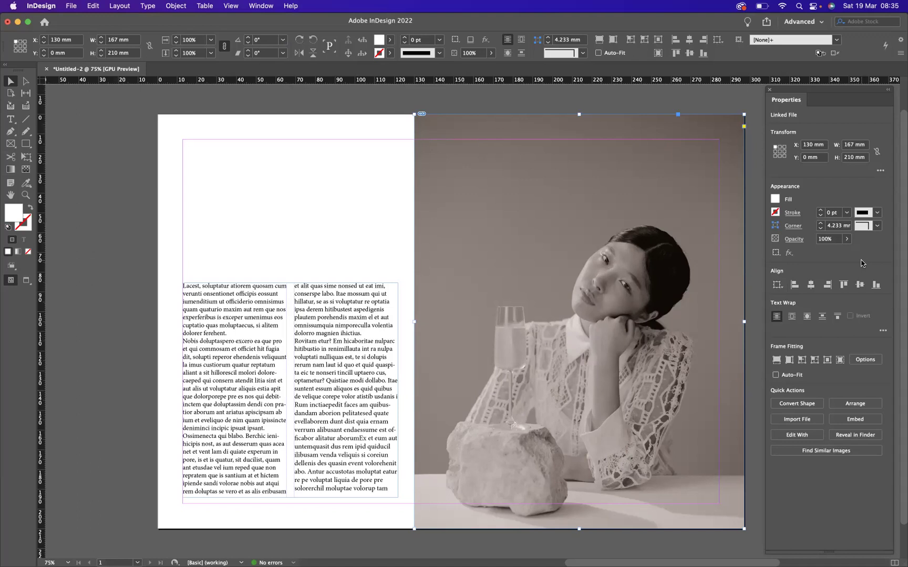
- Change the frame fill to the C=0 M=100 Y=0 K=0 magenta swatch, tinting the photo pink
{"action": "left_click", "coordinate": [776, 200]}
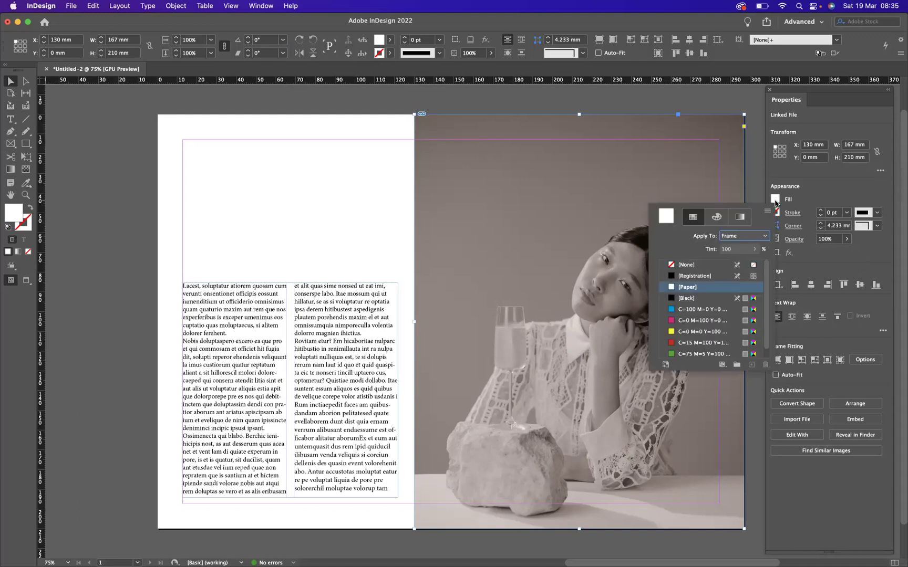
{"action": "left_click", "coordinate": [711, 311]}
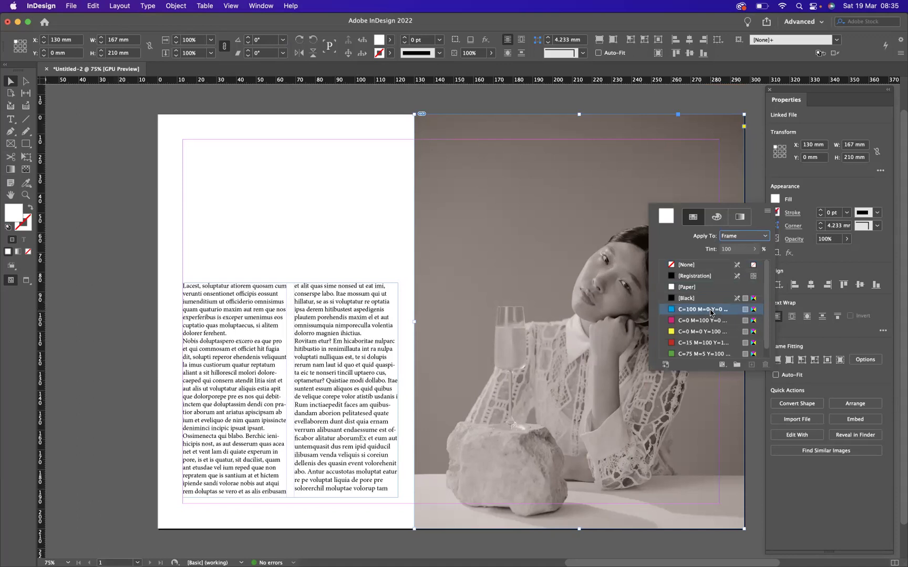
{"action": "left_click", "coordinate": [698, 324]}
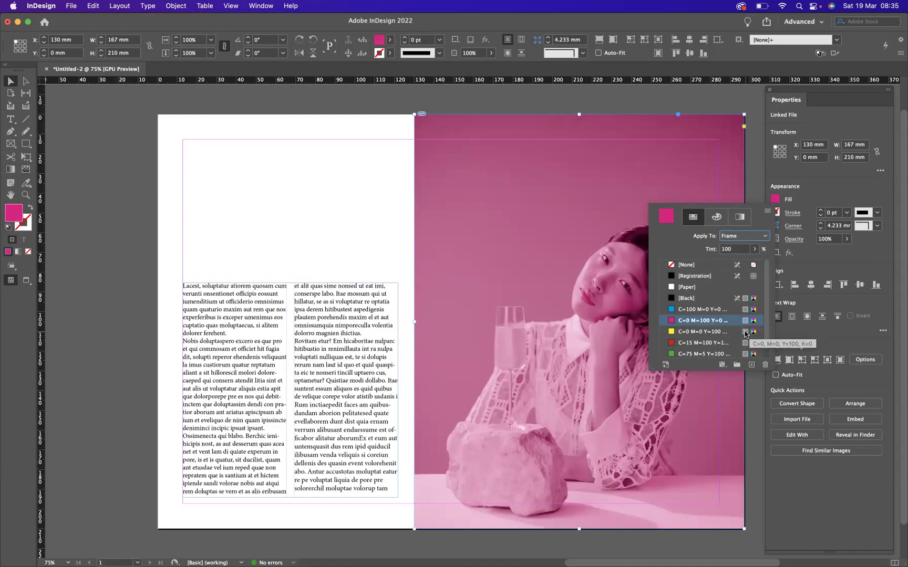
{"action": "left_click", "coordinate": [767, 212]}
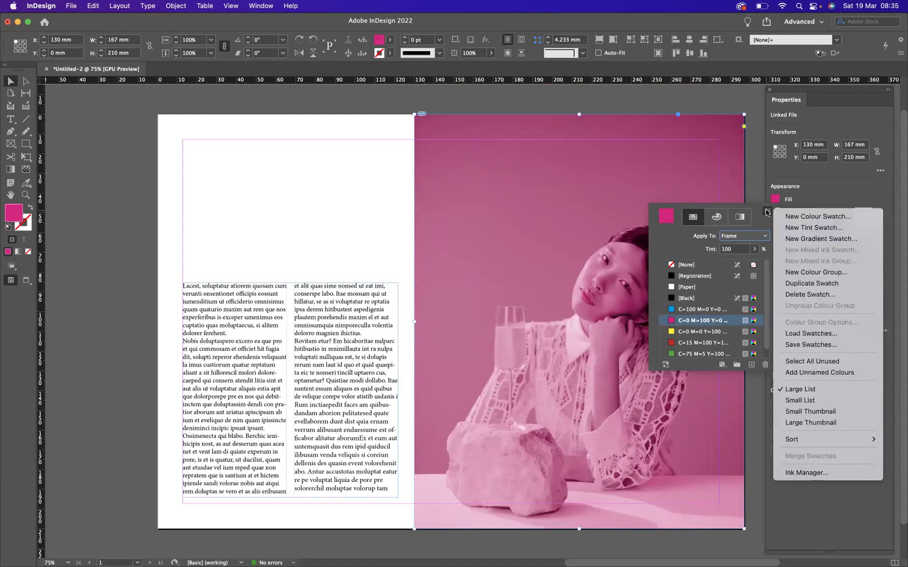
- Create a C=0 M=32 Y=0 K=0 swatch as the frame fill, then close the Properties panel
{"action": "left_click", "coordinate": [815, 216]}
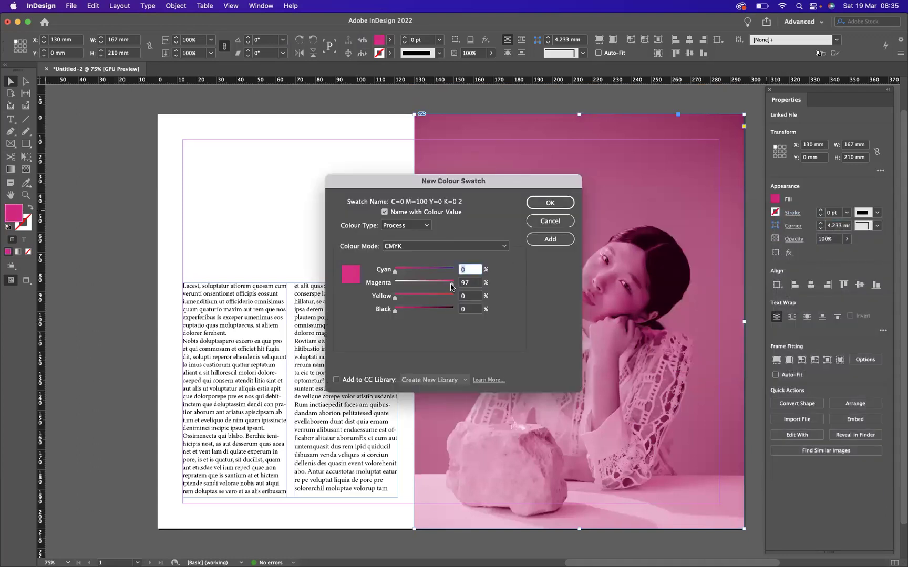
{"action": "left_click_drag", "start_coordinate": [454, 286], "coordinate": [425, 288]}
{"action": "left_click_drag", "start_coordinate": [423, 288], "coordinate": [413, 290]}
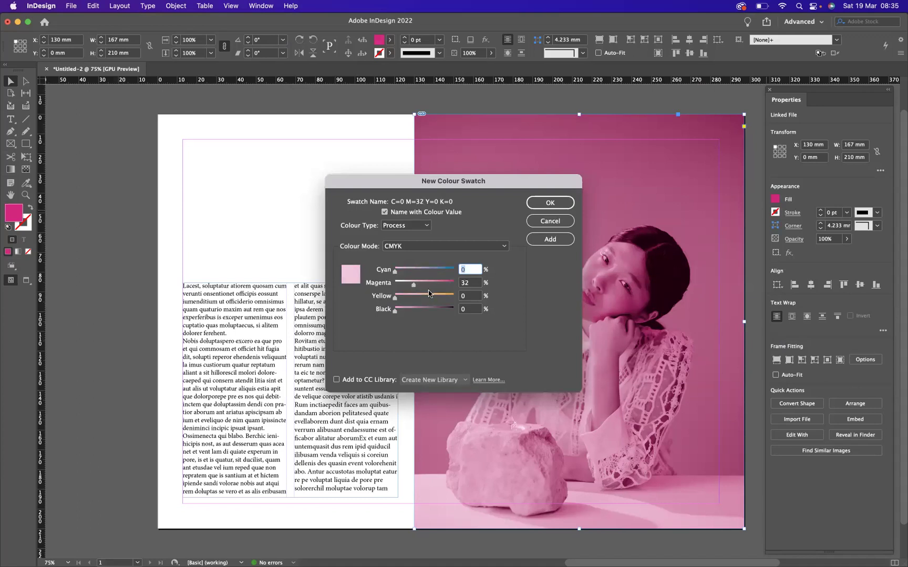
{"action": "left_click", "coordinate": [543, 208]}
{"action": "left_click", "coordinate": [544, 204]}
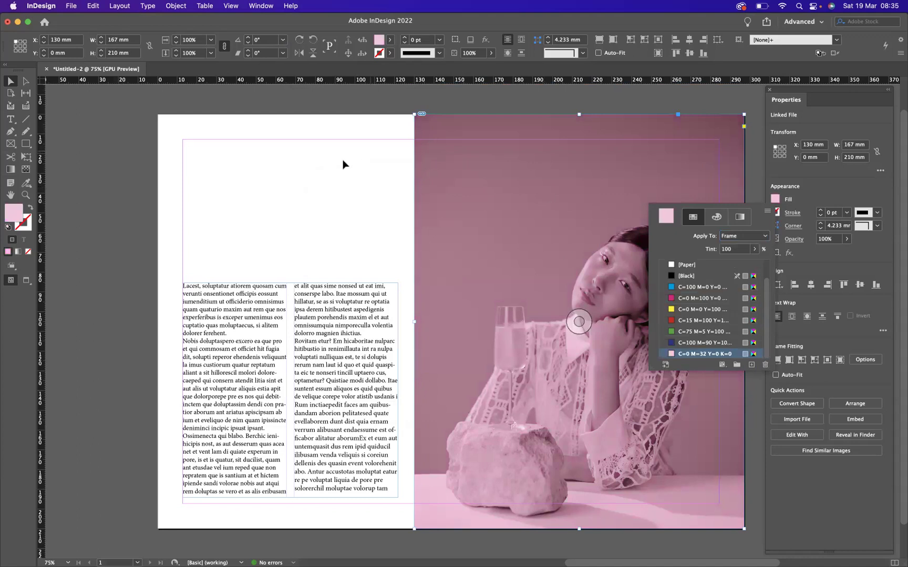
{"action": "left_click", "coordinate": [754, 172]}
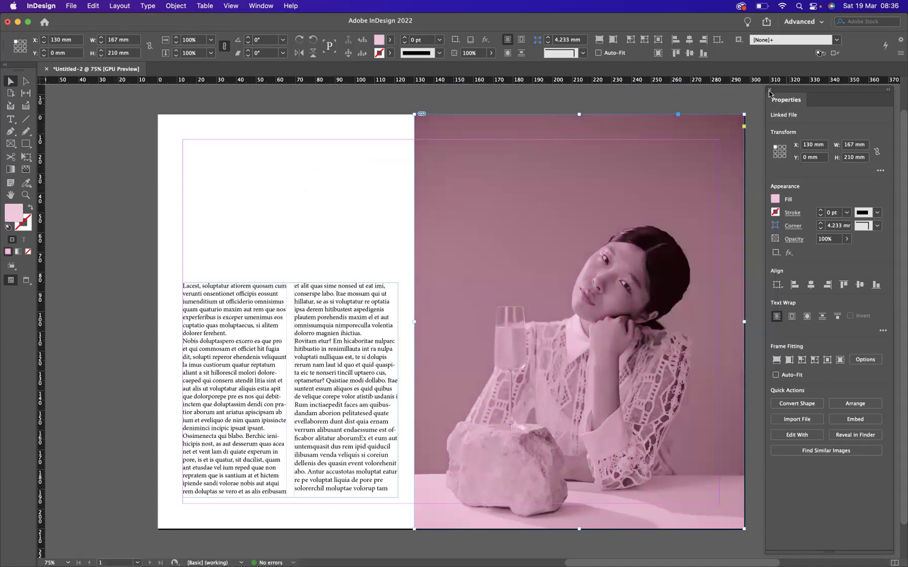
{"action": "left_click", "coordinate": [769, 90]}
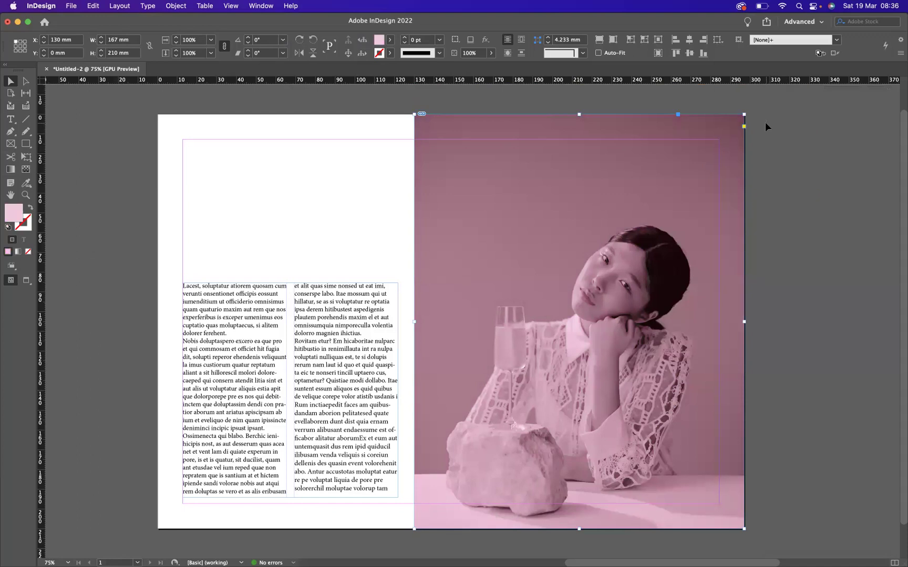
- Deselect the frame and switch to Preview screen mode with W
{"action": "left_click", "coordinate": [787, 158]}
{"action": "key", "text": "w"}
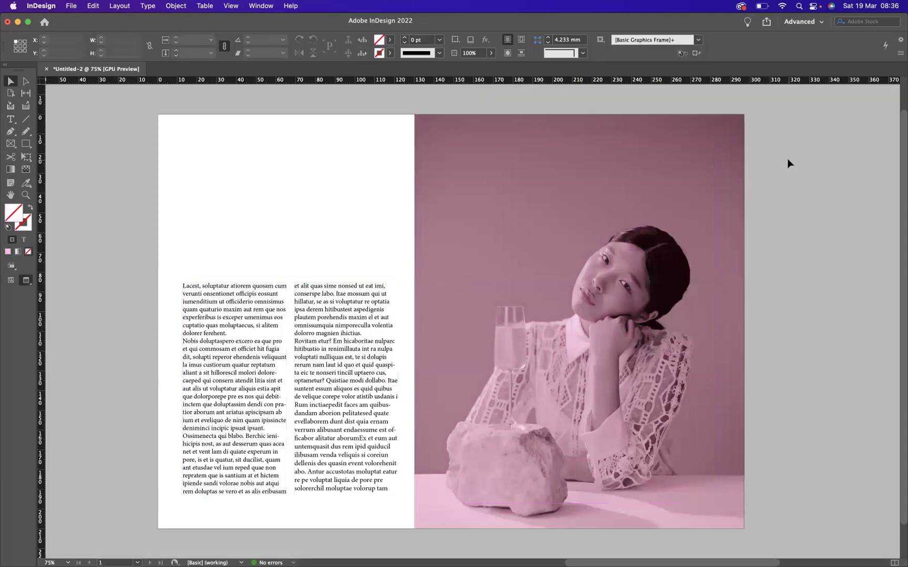